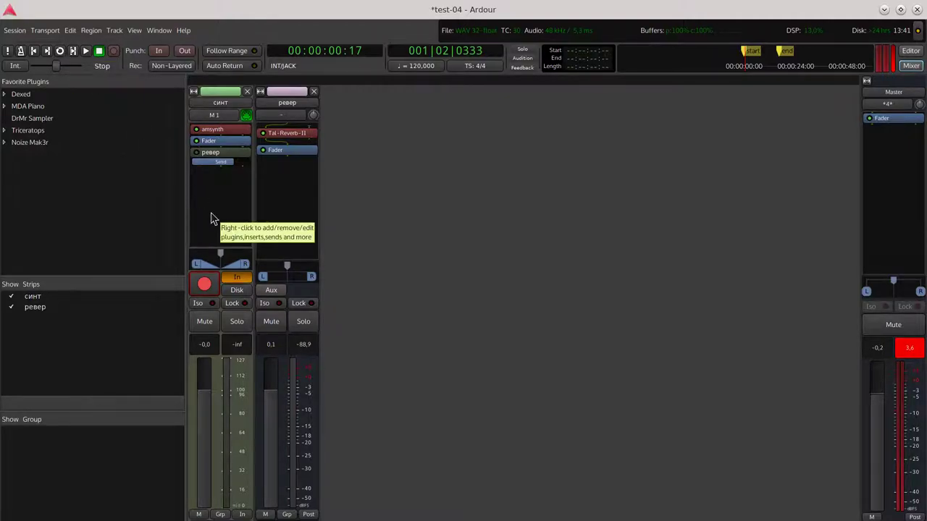
# Shorten the синт-2 MIDI region in the editor so it ends at bar 3, and save the session.
pyautogui.click(911, 51)
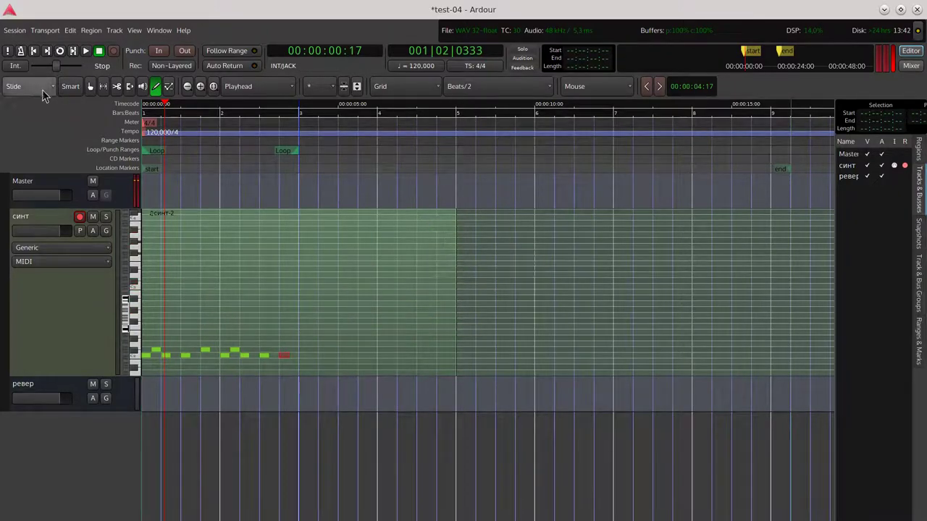
pyautogui.click(89, 86)
pyautogui.click(448, 241)
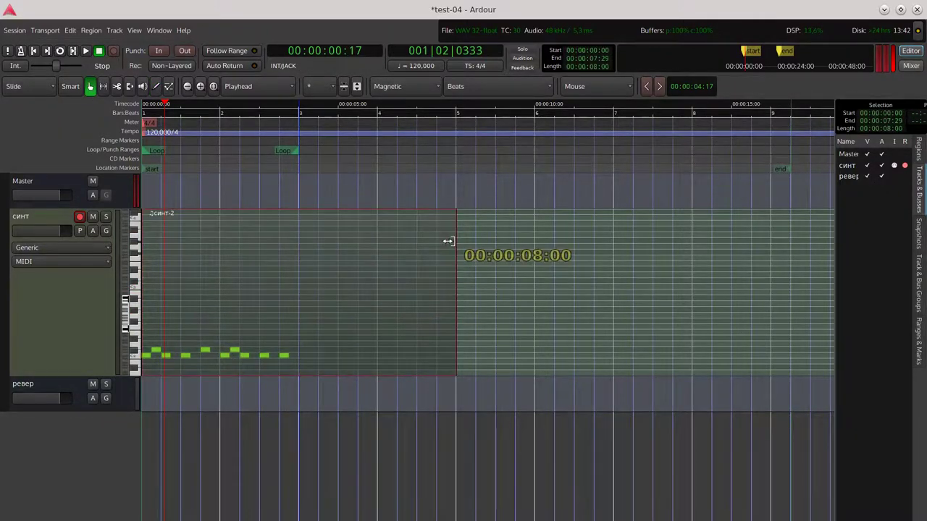
pyautogui.moveTo(448, 241); pyautogui.dragTo(293, 244)
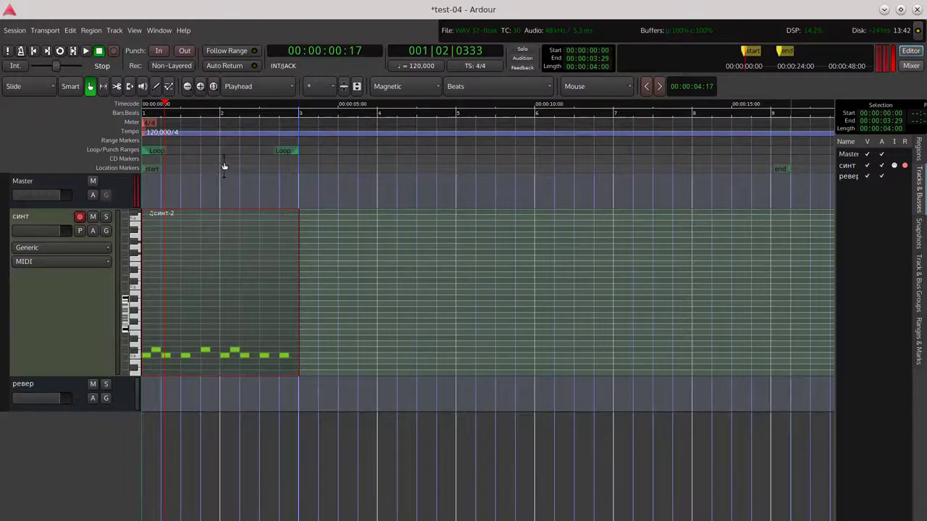
pyautogui.click(15, 31)
pyautogui.click(22, 93)
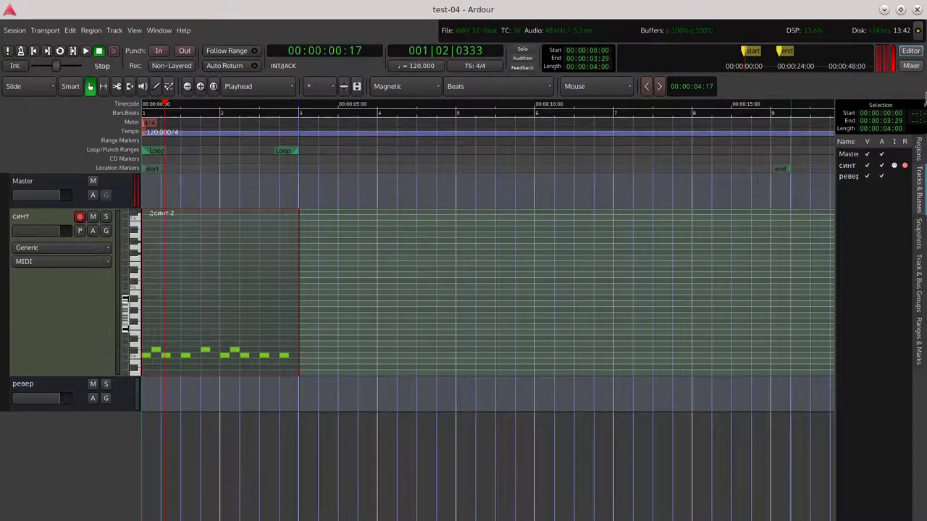
# Disarm recording on the синт track in the mixer and save the session.
pyautogui.click(912, 65)
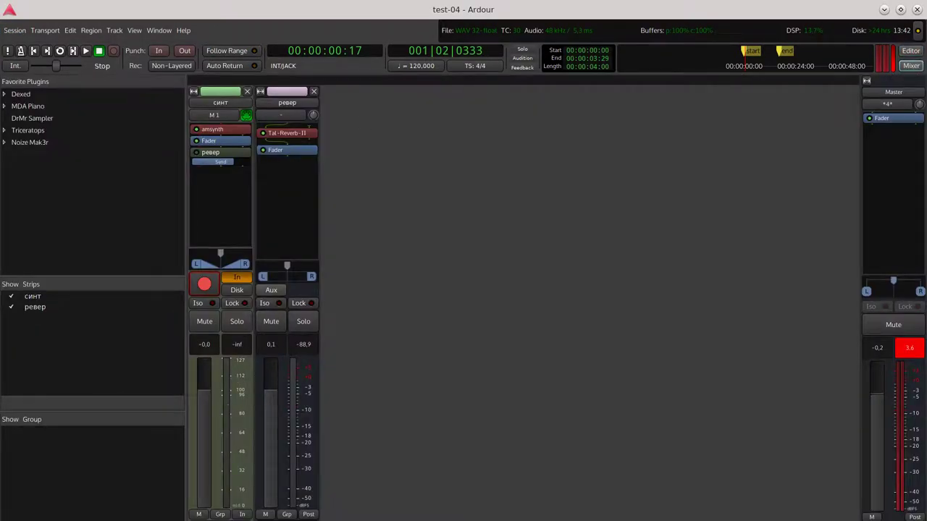
pyautogui.click(195, 287)
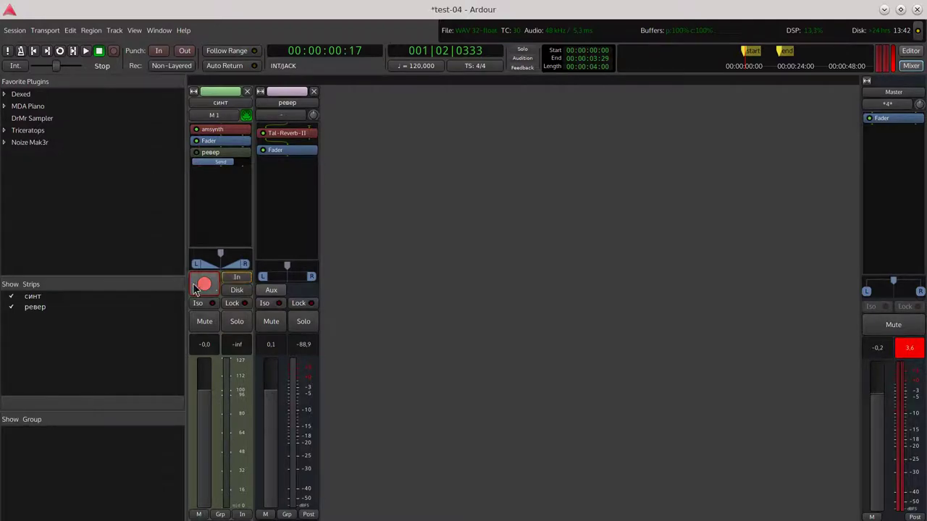
pyautogui.click(19, 31)
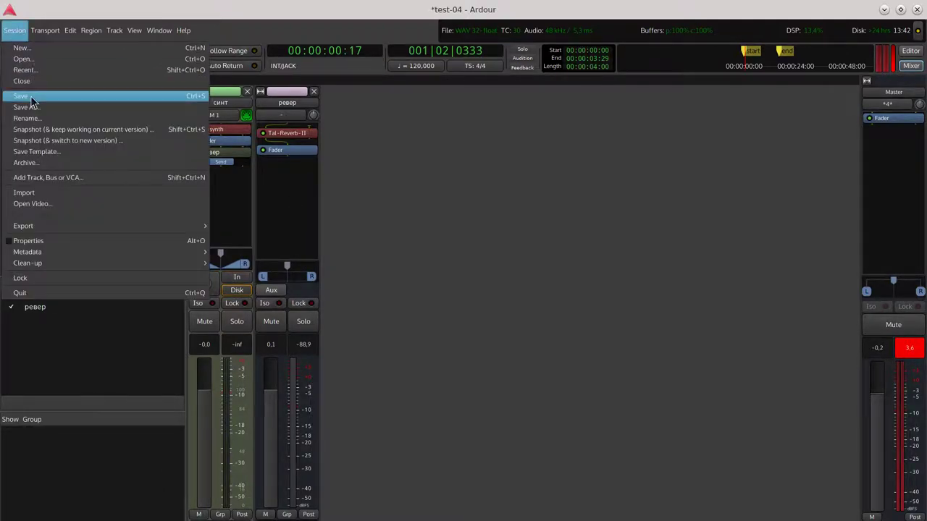
pyautogui.click(31, 96)
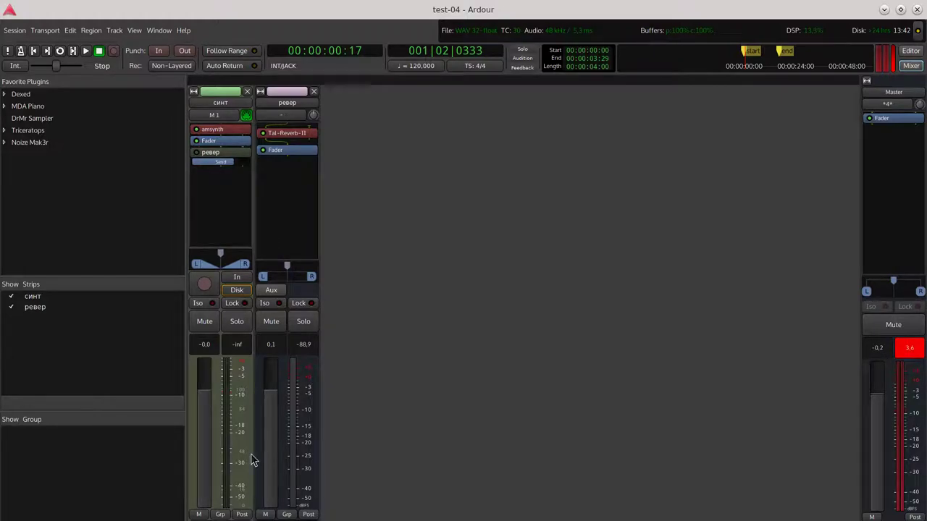
# Start loop playback and lower the синт track's fader to about -8.7 dB.
pyautogui.press('l')
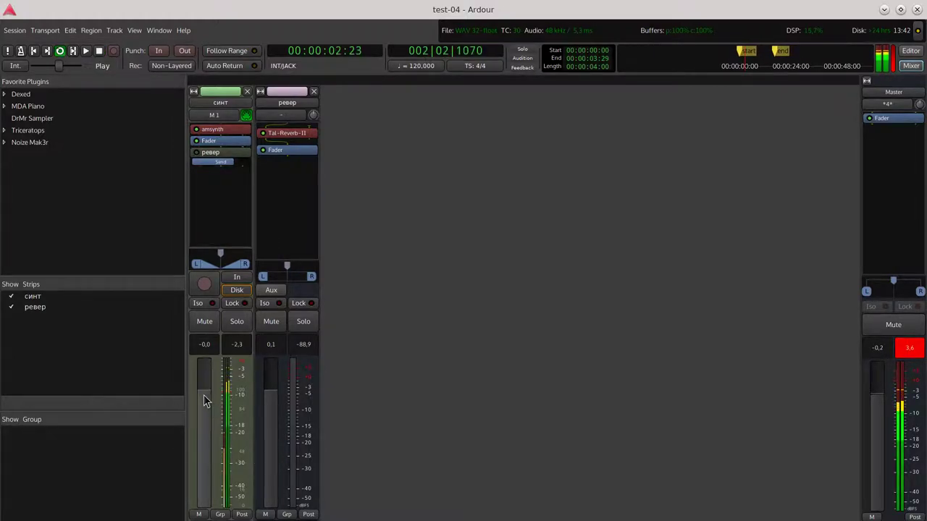
pyautogui.moveTo(204, 395); pyautogui.dragTo(205, 437)
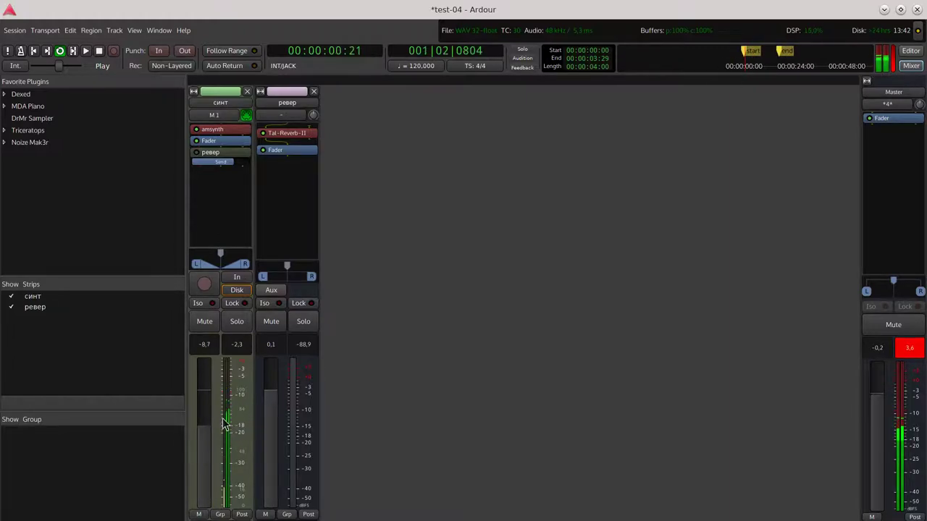
# Set the level meters of the синт track and the Master bus to the RMS + Peak type.
pyautogui.rightClick(241, 385)
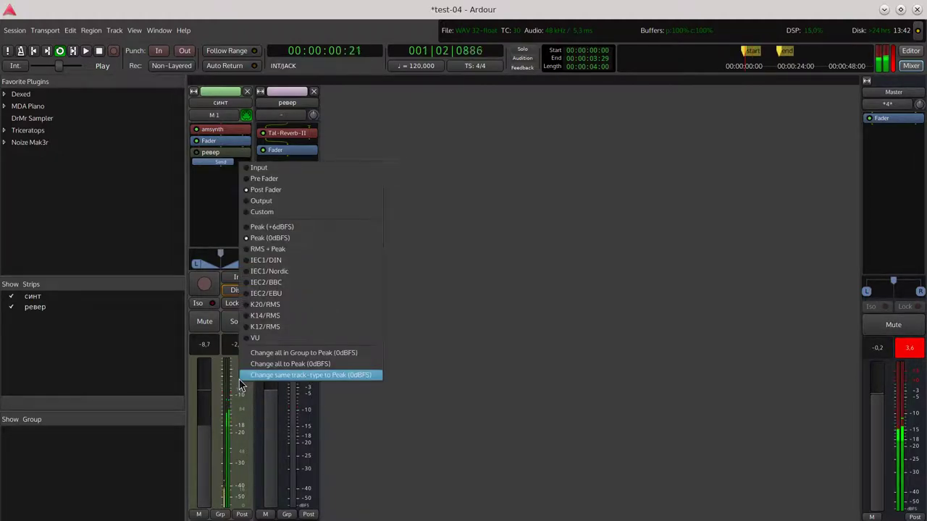
pyautogui.click(277, 250)
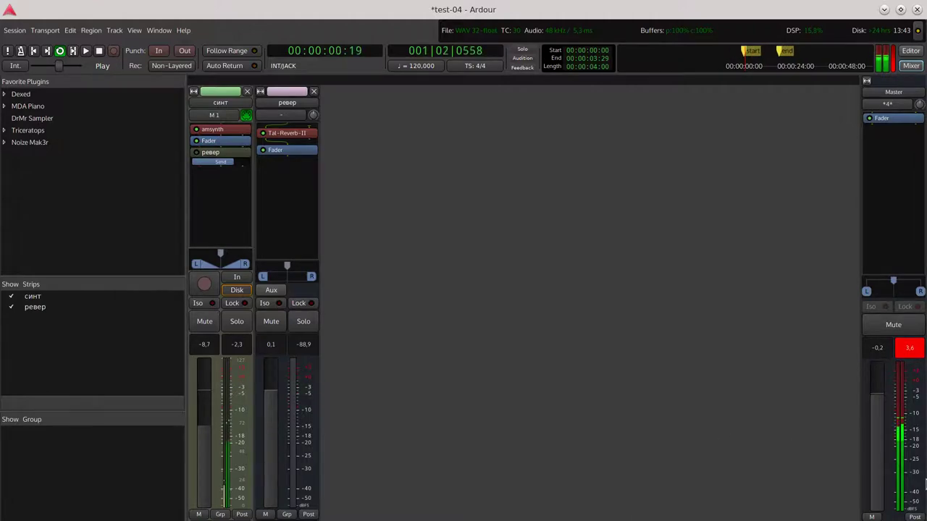
pyautogui.rightClick(917, 426)
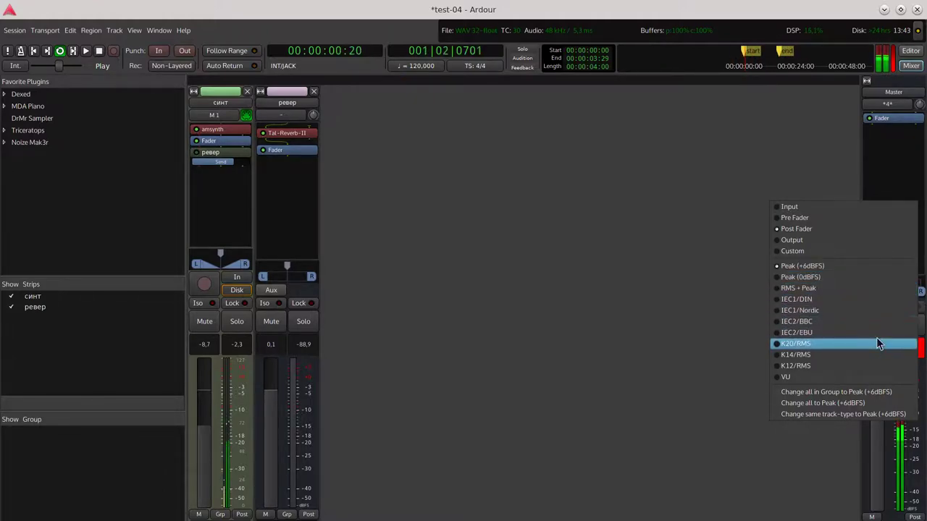
pyautogui.click(800, 291)
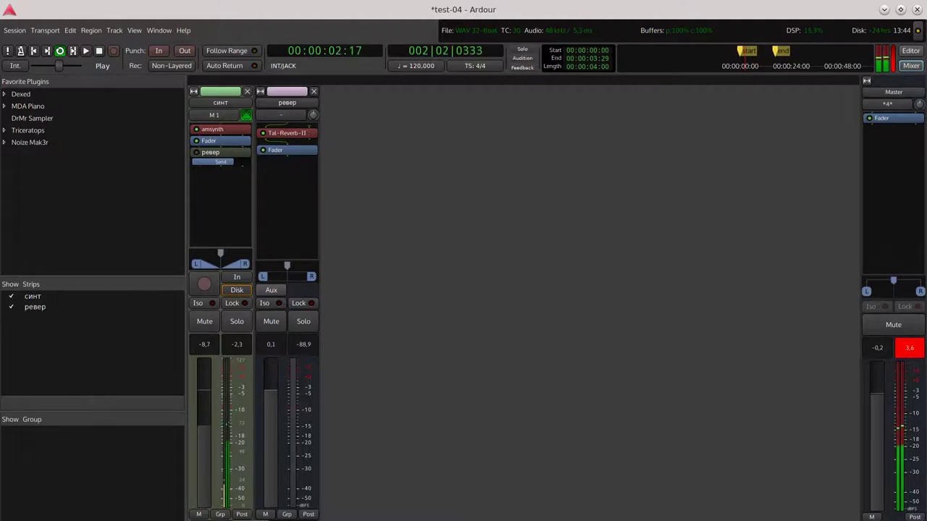
# Cycle the синт track's metering point through In and Pre to Out.
pyautogui.click(242, 514)
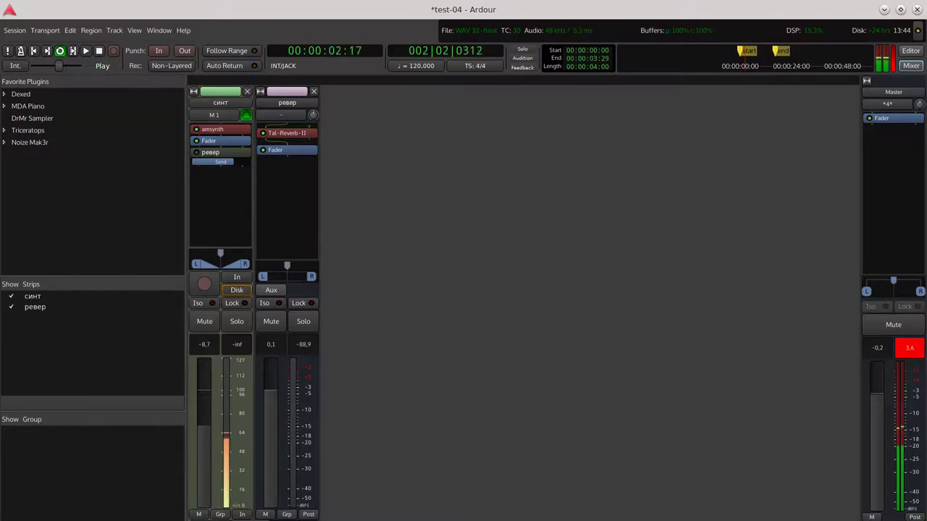
pyautogui.click(241, 514)
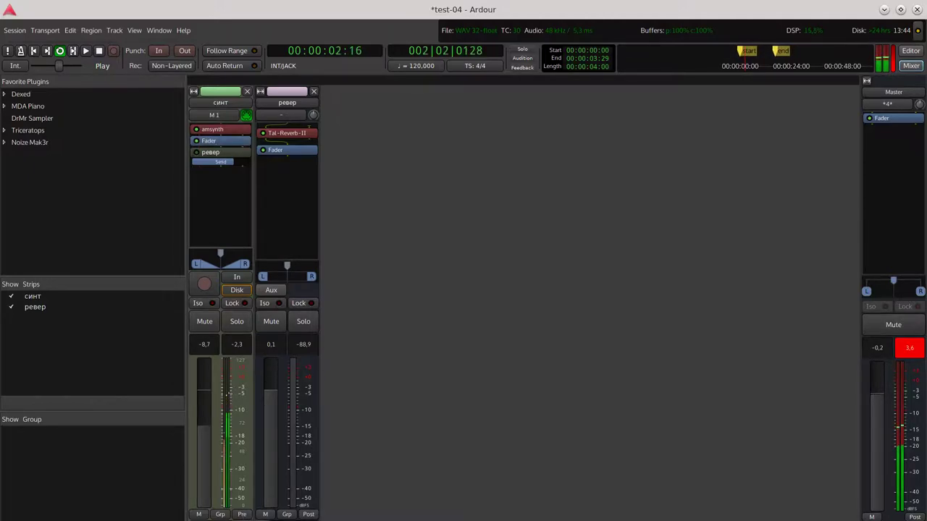
pyautogui.click(242, 514)
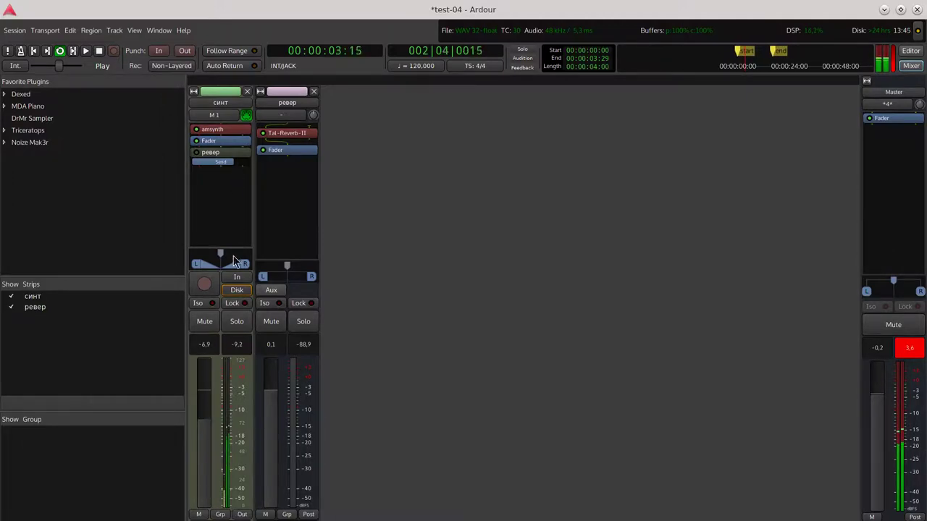
# Try out the синт track's stereo balance, leaving it centred at L 50 / R 50, and stop the loop playback.
pyautogui.moveTo(228, 255)
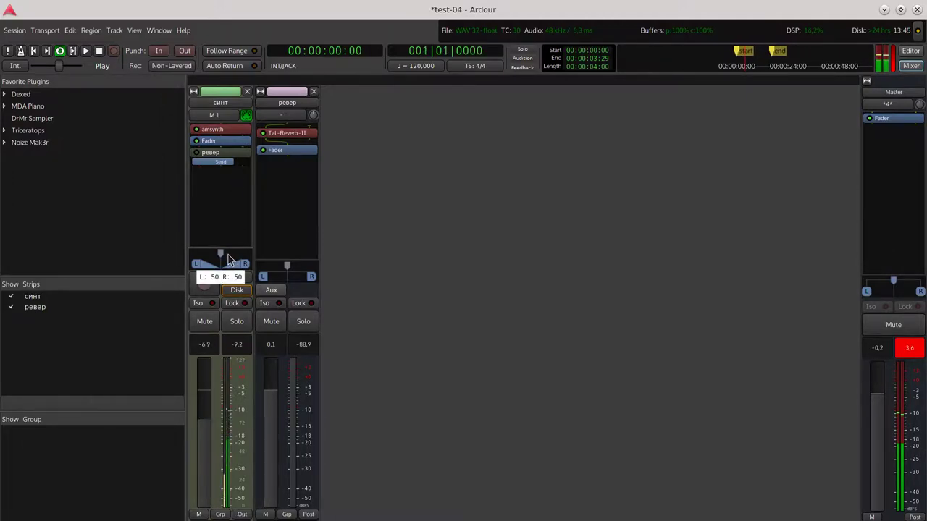
pyautogui.moveTo(225, 257); pyautogui.dragTo(224, 257)
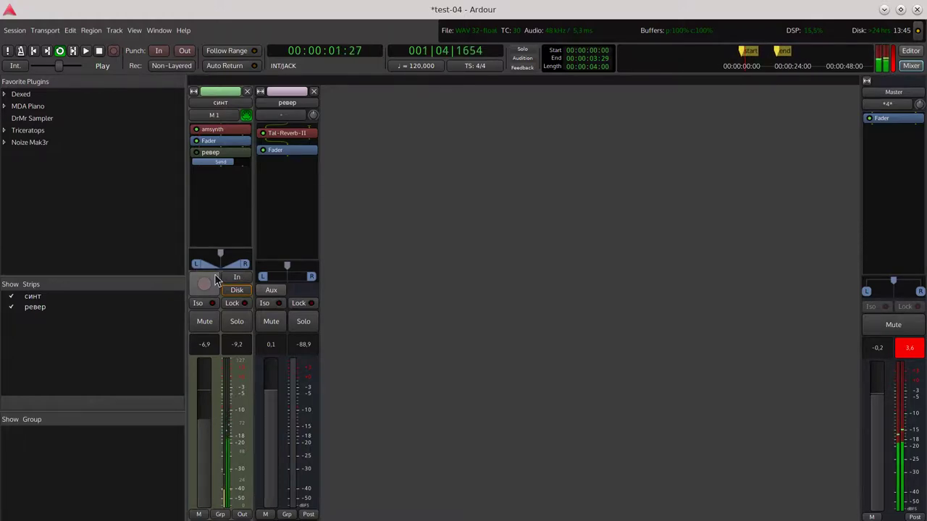
pyautogui.moveTo(205, 270)
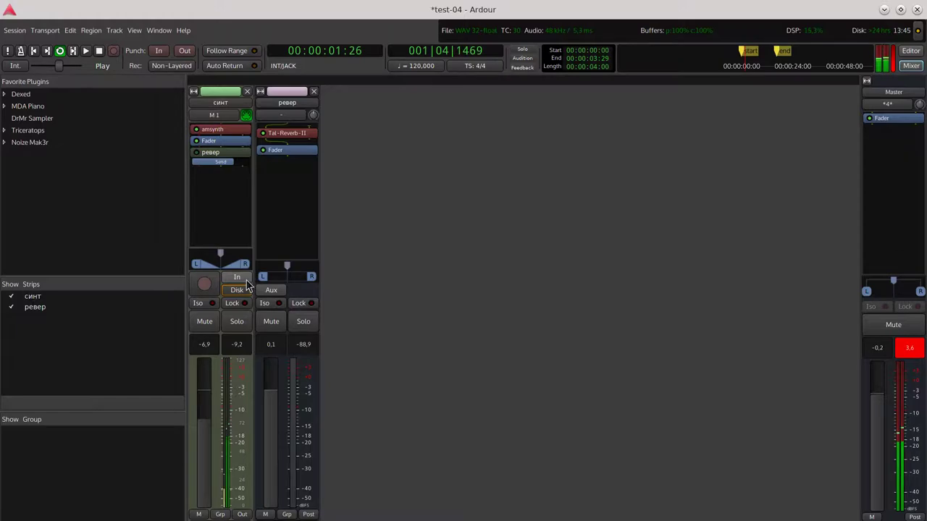
pyautogui.click(101, 52)
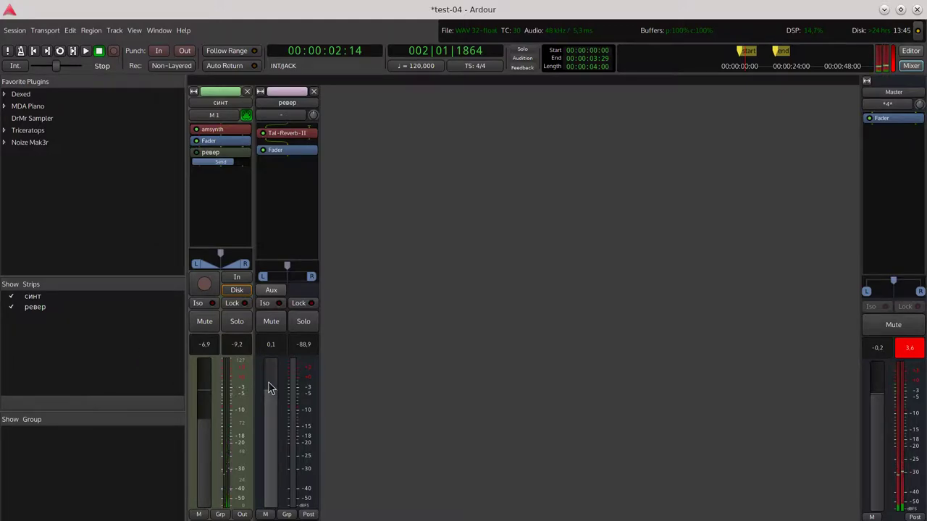
# Switch the синт track's panner from Stereo Balance to Equal Power Stereo.
pyautogui.moveTo(246, 268)
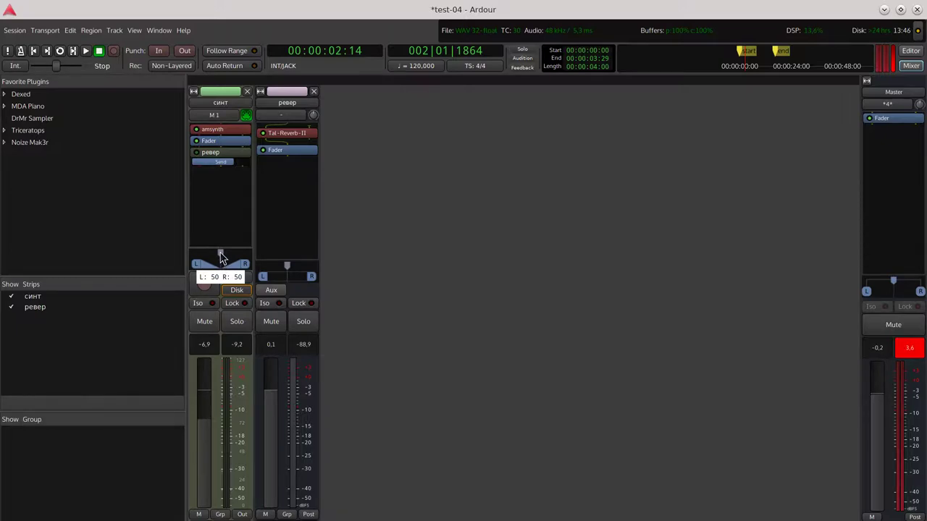
pyautogui.rightClick(221, 258)
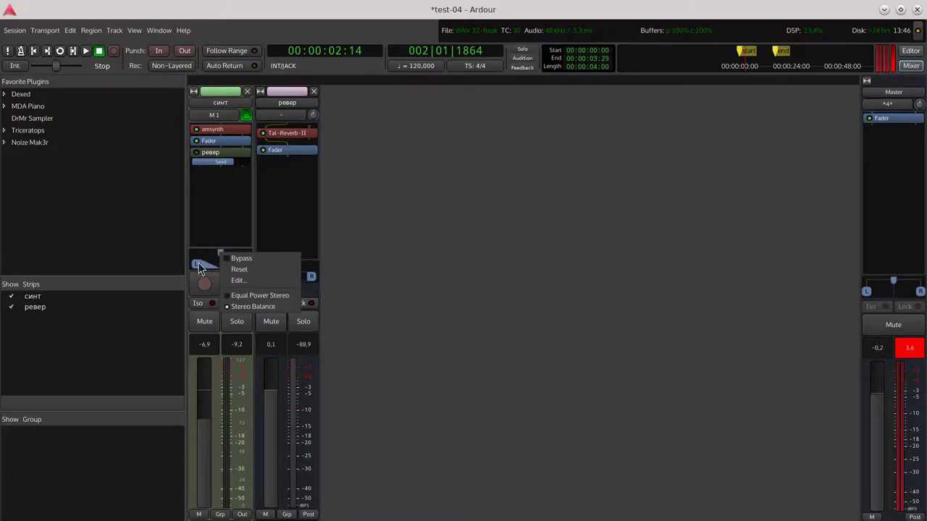
pyautogui.click(207, 254)
pyautogui.rightClick(207, 260)
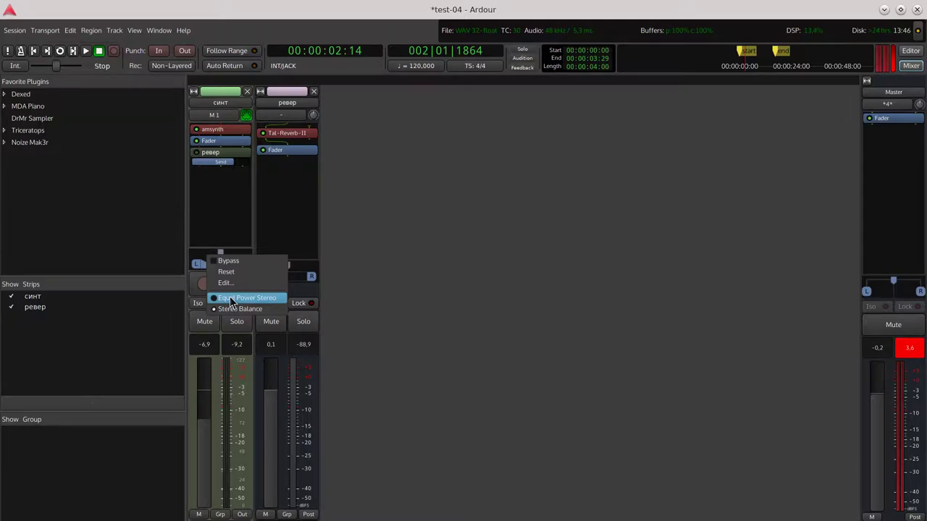
pyautogui.click(363, 210)
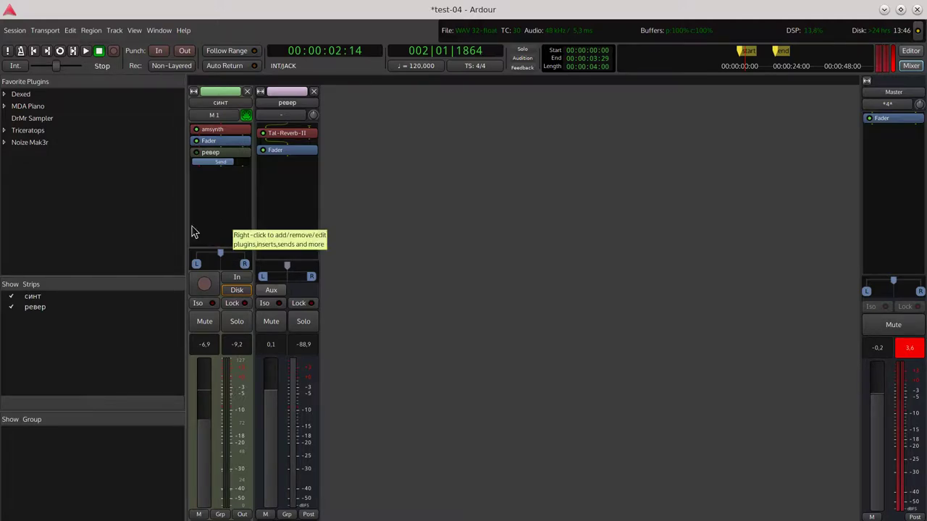
# Narrow the синт track's stereo width to about 48% and start loop playback.
pyautogui.moveTo(198, 268)
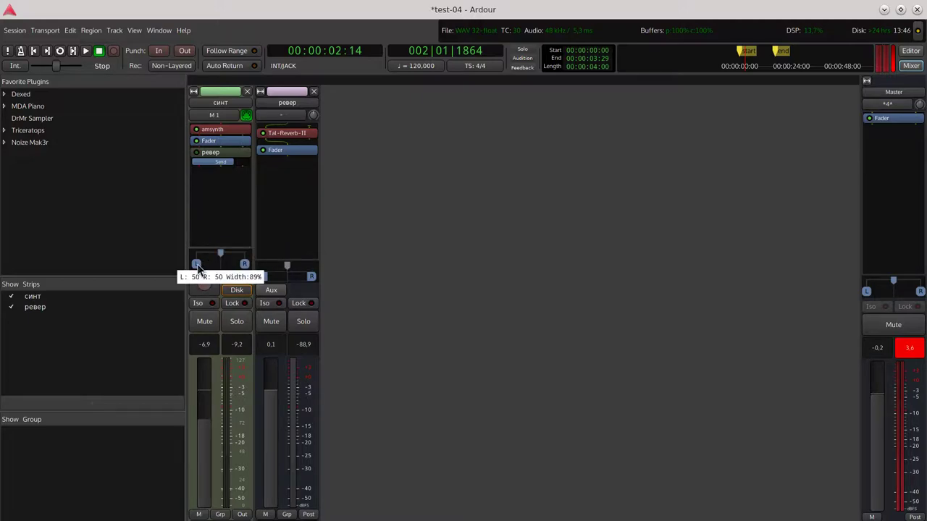
pyautogui.moveTo(198, 268); pyautogui.dragTo(234, 265)
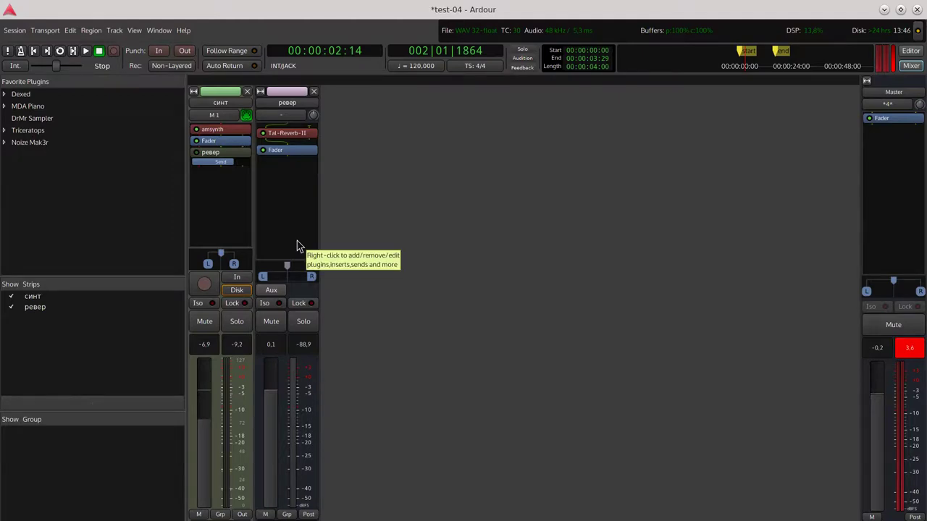
pyautogui.press('l')
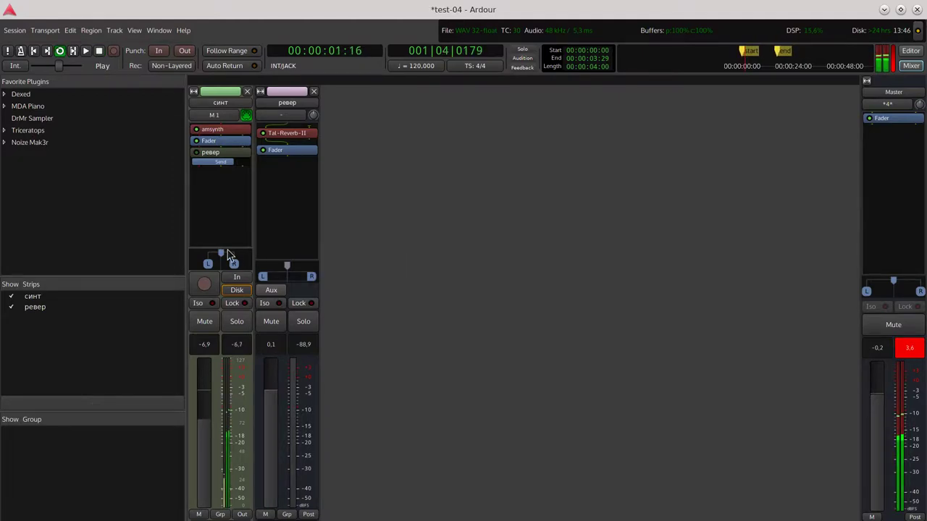
# Audition different pan positions on the синт track, widen its stereo image to about 98%, and narrow it to about 61%.
pyautogui.moveTo(232, 255)
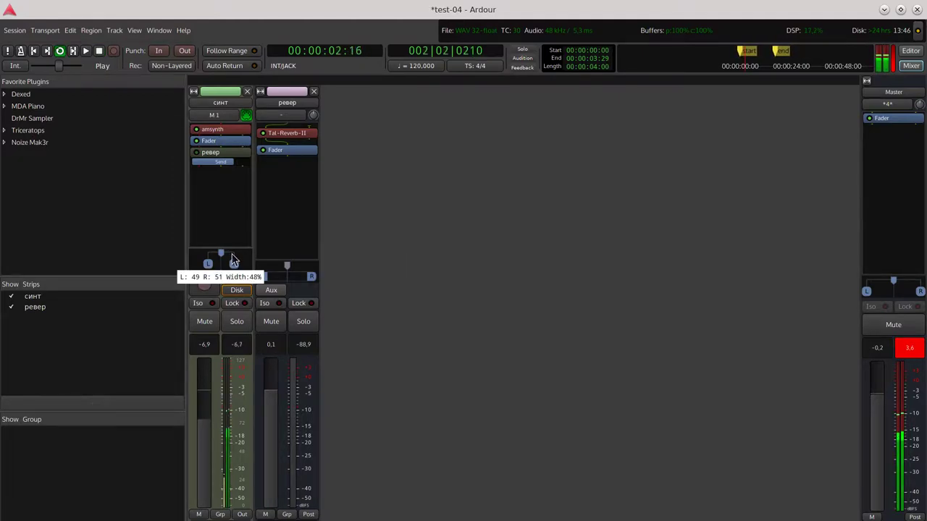
pyautogui.moveTo(222, 258)
pyautogui.mouseDown()
pyautogui.moveTo(201, 256)
pyautogui.moveTo(243, 258)
pyautogui.moveTo(199, 262)
pyautogui.moveTo(211, 270)
pyautogui.moveTo(192, 255)
pyautogui.moveTo(244, 265)
pyautogui.moveTo(195, 259)
pyautogui.moveTo(243, 259)
pyautogui.moveTo(231, 260)
pyautogui.mouseUp()
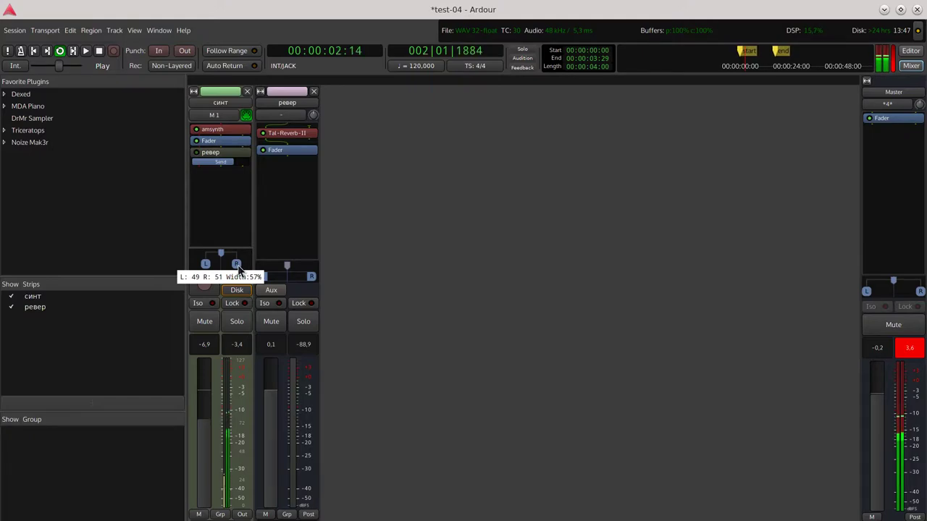
pyautogui.moveTo(238, 267); pyautogui.dragTo(253, 268)
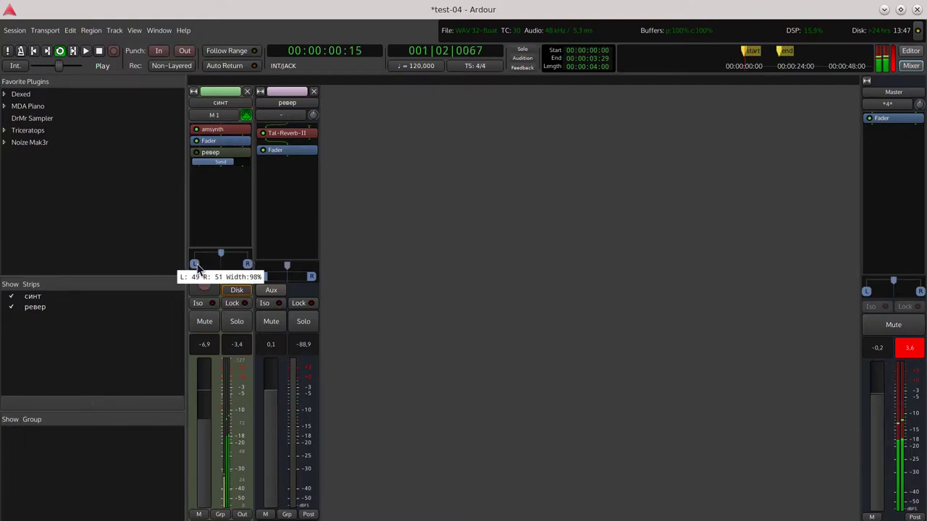
pyautogui.moveTo(196, 268)
pyautogui.mouseDown()
pyautogui.moveTo(212, 268)
pyautogui.moveTo(190, 270)
pyautogui.moveTo(198, 269)
pyautogui.mouseUp()
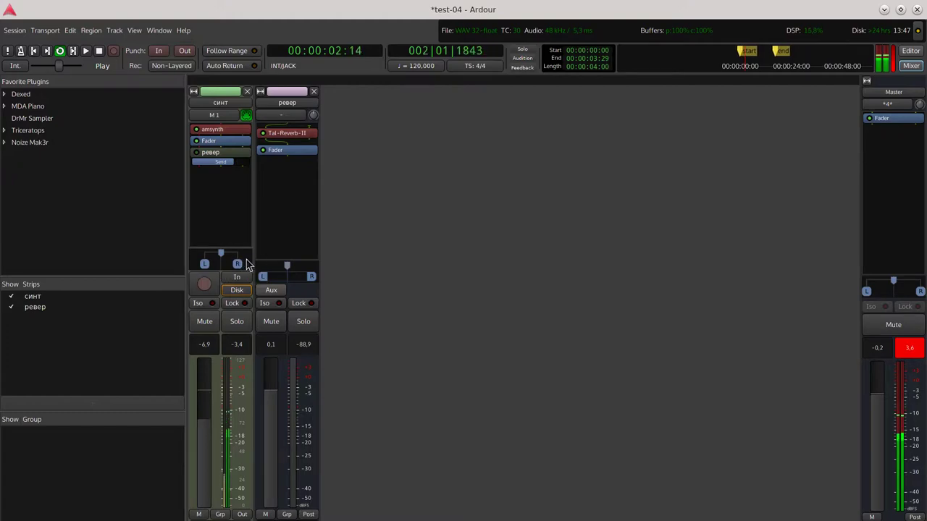
# Narrow the синт track's stereo width to about 13%, sweep its pan position, and return it to a near-centred, almost full-width setting.
pyautogui.moveTo(222, 263)
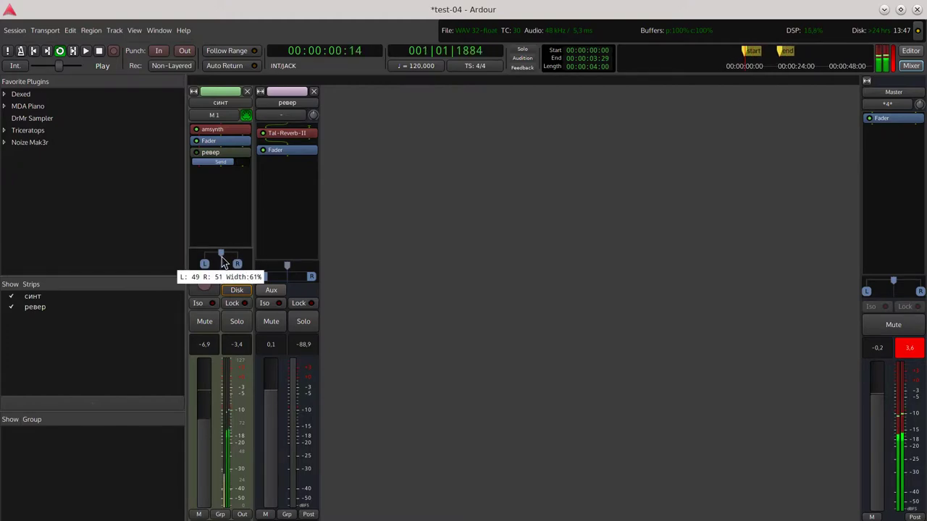
pyautogui.moveTo(205, 268); pyautogui.dragTo(215, 267)
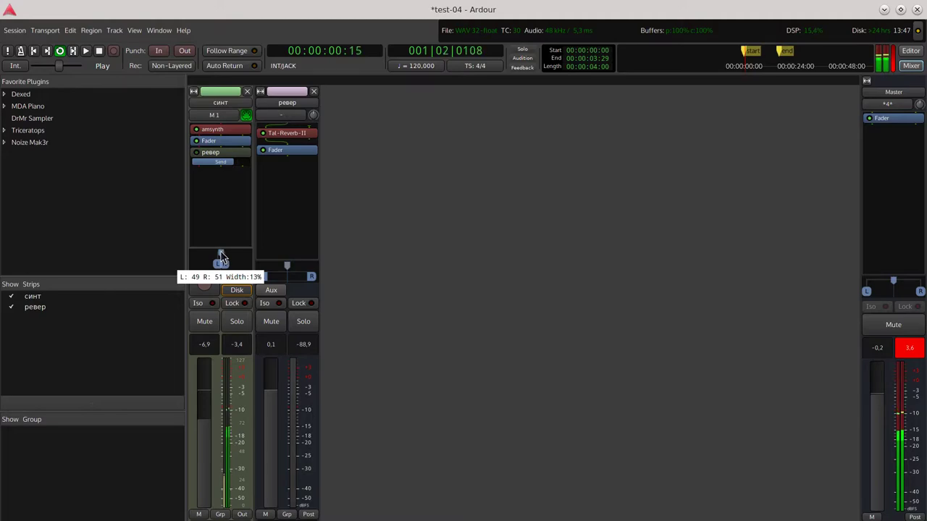
pyautogui.moveTo(222, 257); pyautogui.dragTo(181, 266)
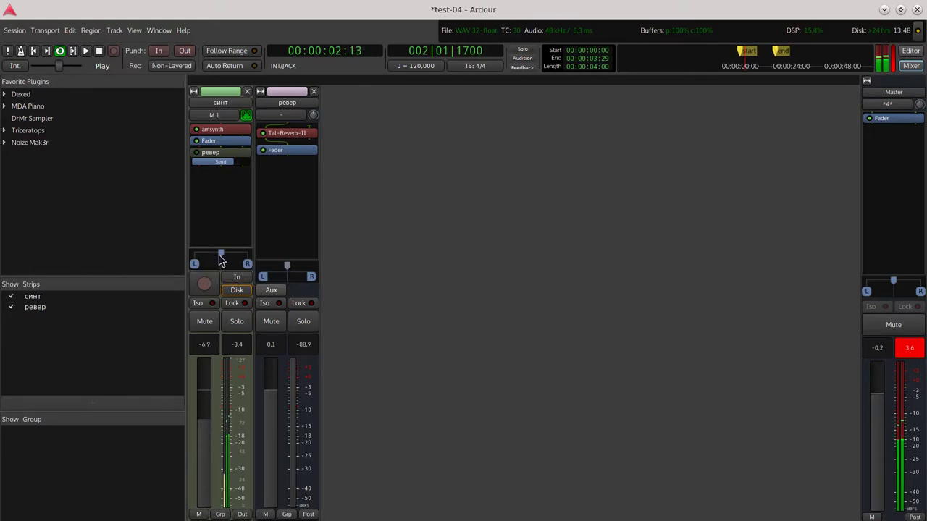
# Switch the синт track's panner to Stereo Balance and shift its balance fully right.
pyautogui.rightClick(224, 260)
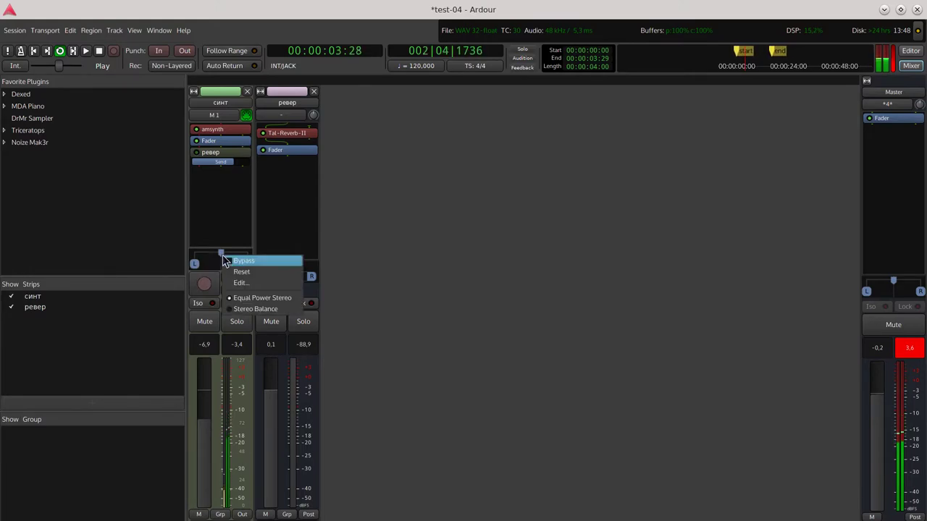
pyautogui.click(229, 311)
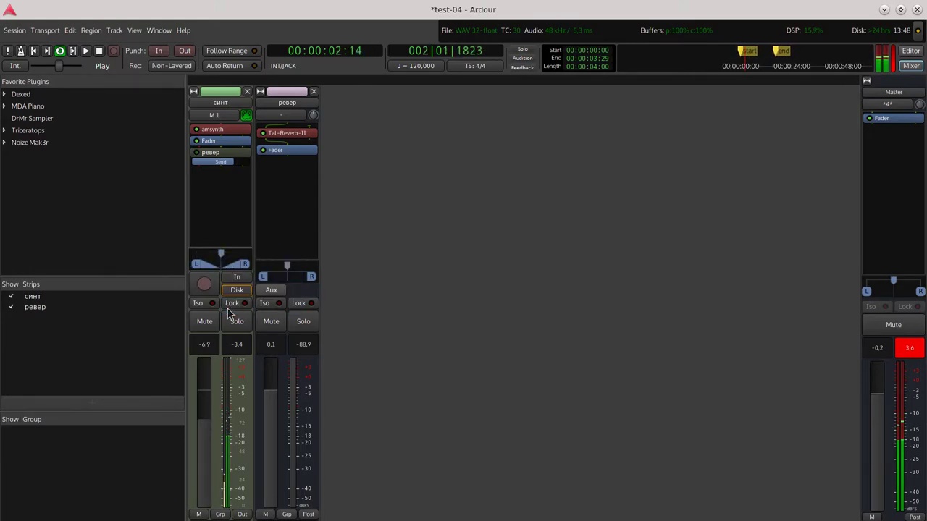
pyautogui.moveTo(221, 259)
pyautogui.mouseDown()
pyautogui.moveTo(190, 255)
pyautogui.moveTo(248, 266)
pyautogui.moveTo(187, 262)
pyautogui.moveTo(254, 258)
pyautogui.mouseUp()
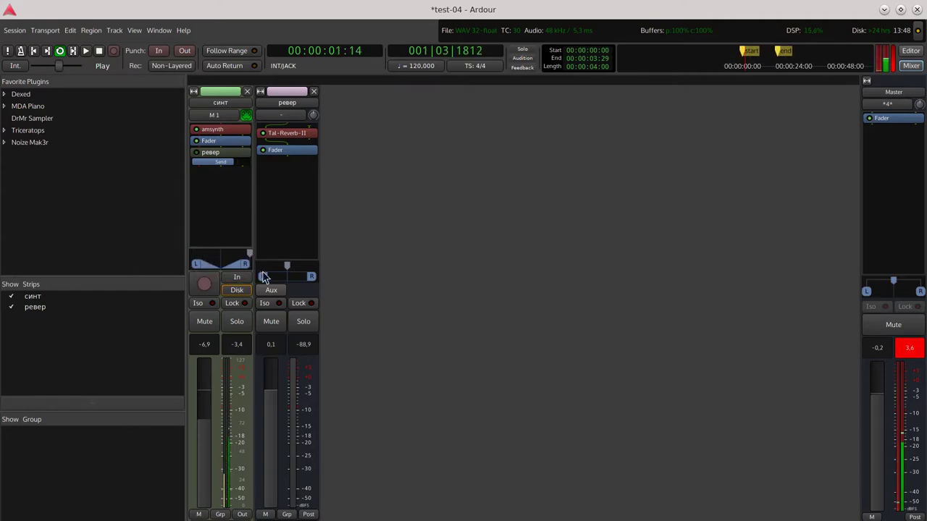
# Audition the синт track's balance across the stereo field, bring it back towards the centre and reset the panner.
pyautogui.moveTo(265, 277)
pyautogui.moveTo(250, 257)
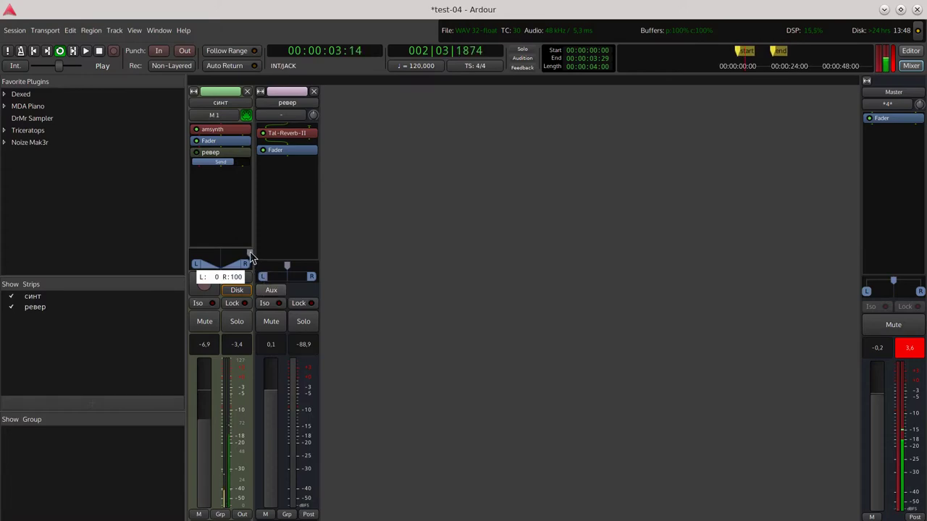
pyautogui.moveTo(252, 258)
pyautogui.mouseDown()
pyautogui.moveTo(260, 257)
pyautogui.moveTo(185, 261)
pyautogui.moveTo(265, 262)
pyautogui.mouseUp()
pyautogui.moveTo(192, 256)
pyautogui.moveTo(261, 263); pyautogui.dragTo(223, 262)
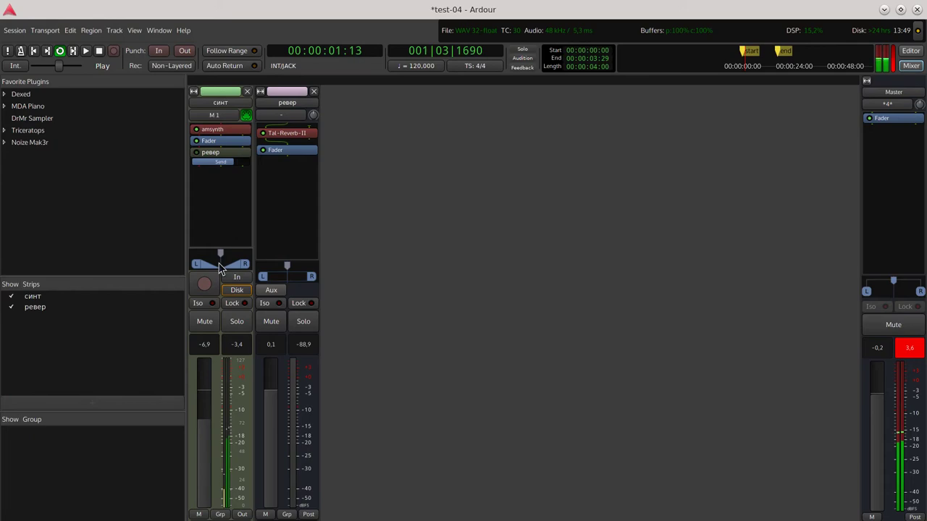
pyautogui.rightClick(221, 263)
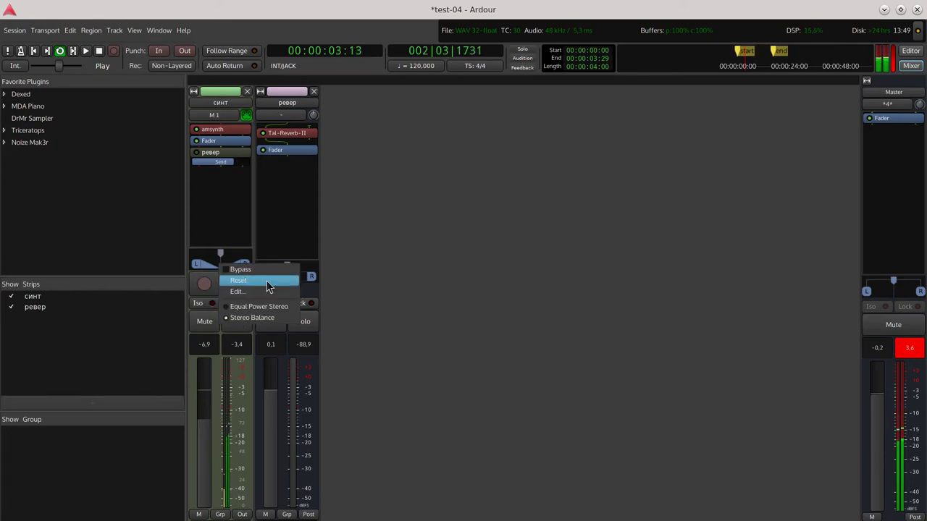
pyautogui.click(245, 282)
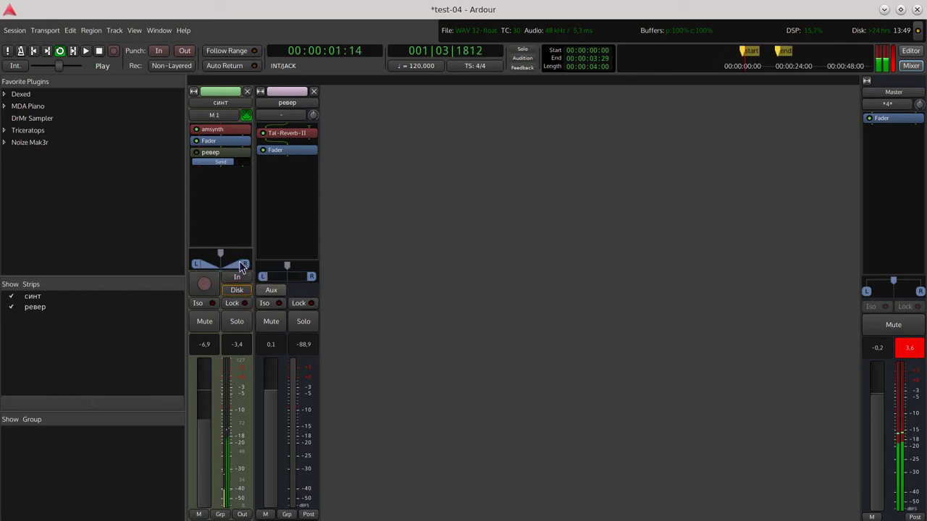
# View the синт panner's left and right percentages in its edit dialog and close the dialog.
pyautogui.moveTo(198, 263)
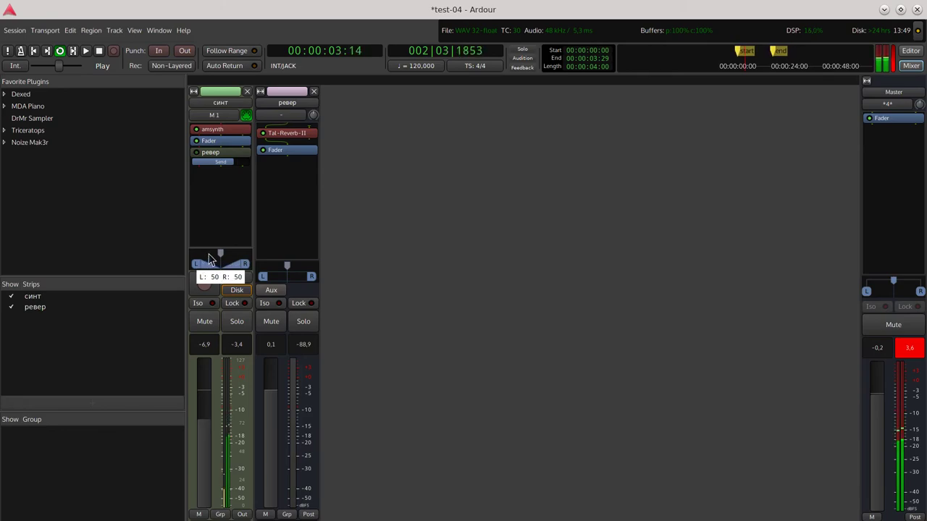
pyautogui.rightClick(204, 261)
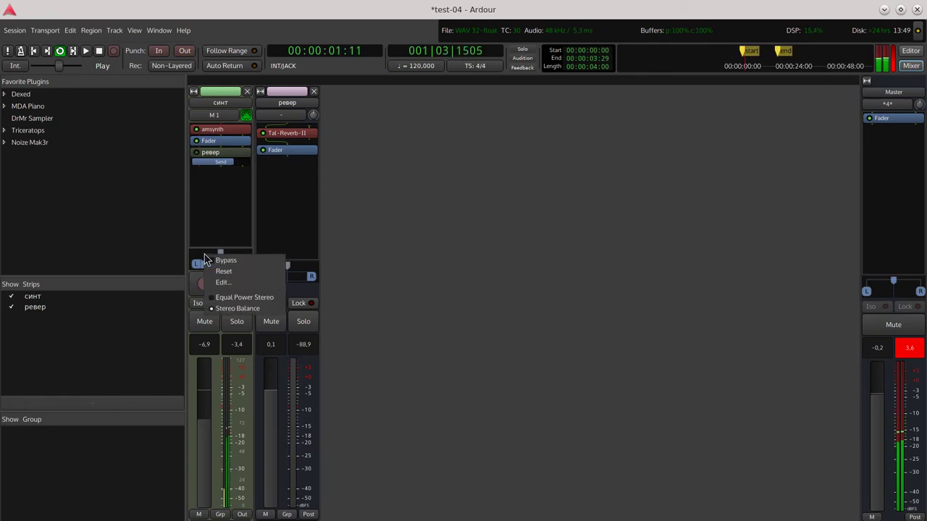
pyautogui.click(225, 283)
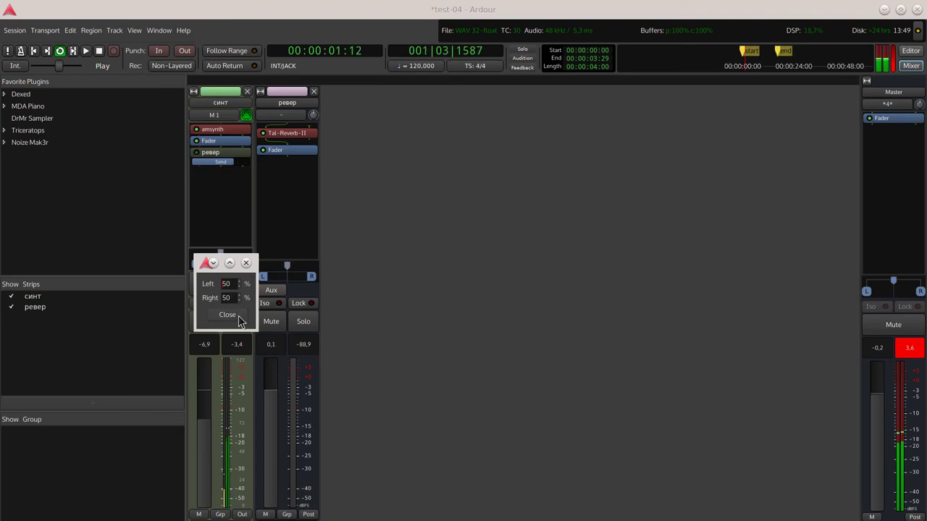
pyautogui.click(247, 263)
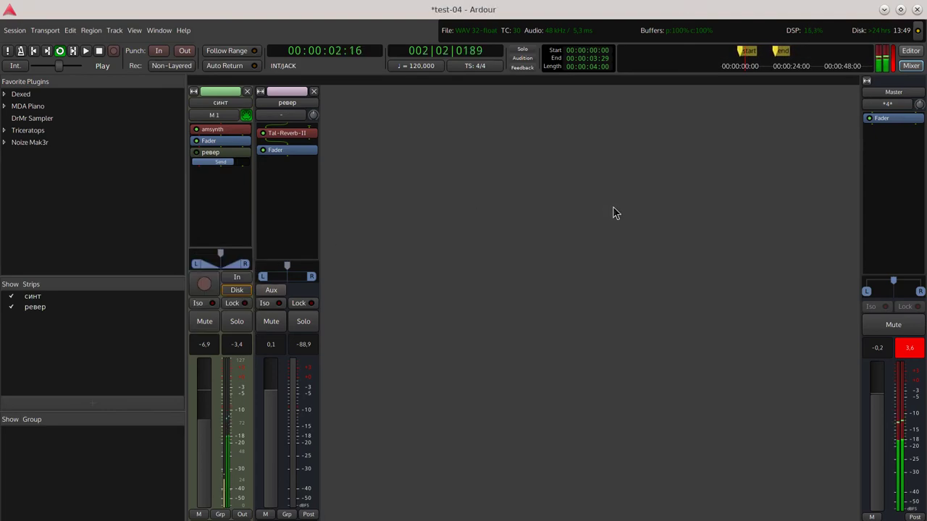